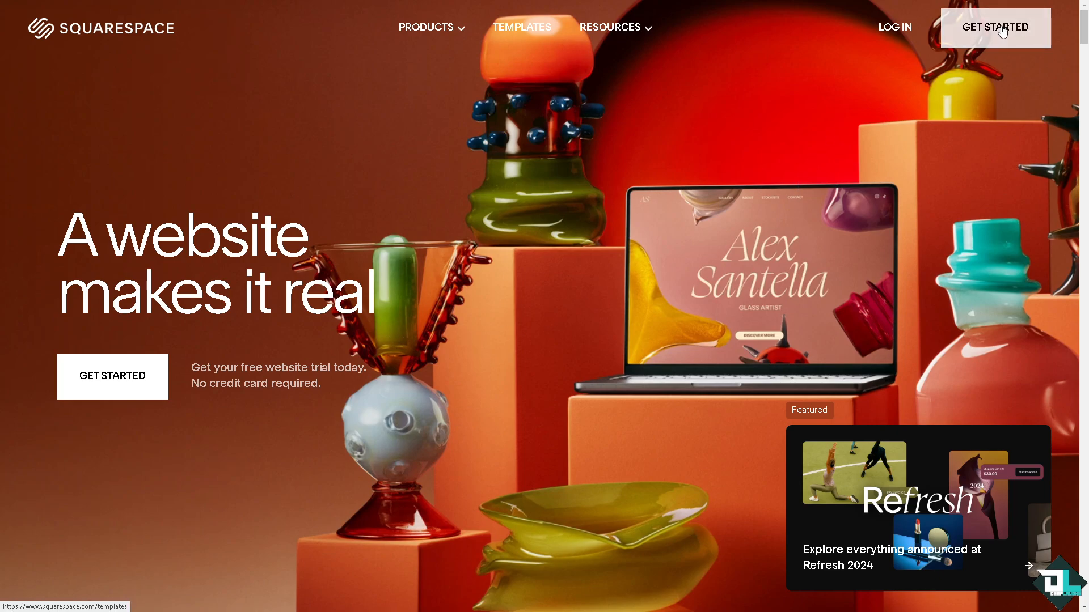
Step: Start setting up a new website and skip the site topic question
left_click(964, 44)
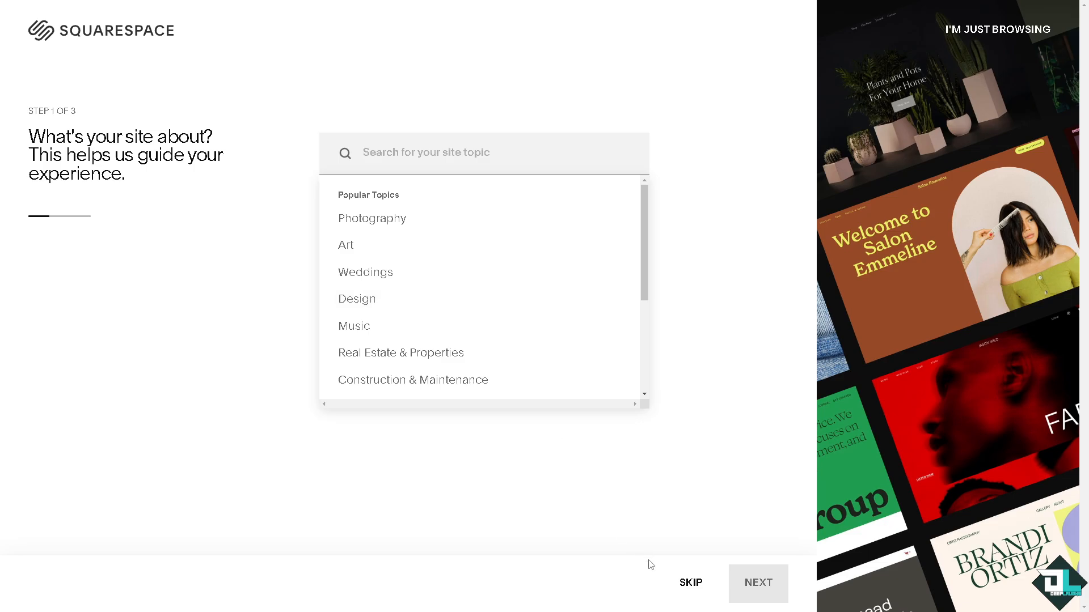
left_click(692, 585)
left_click(693, 582)
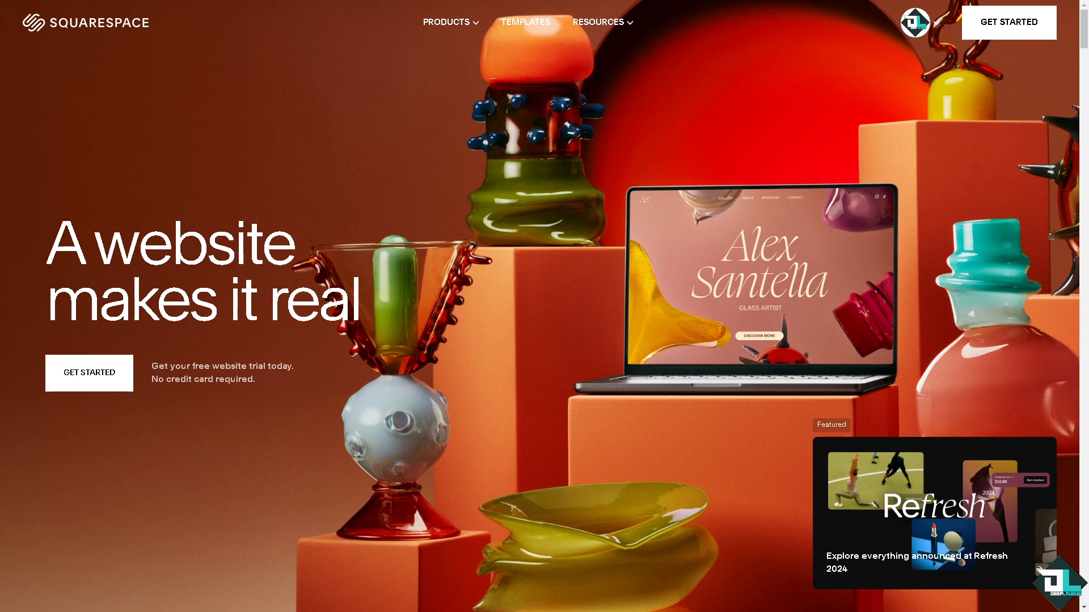
Step: Go to the account dashboard and exit the Hello Down There page editor without saving changes
left_click(938, 29)
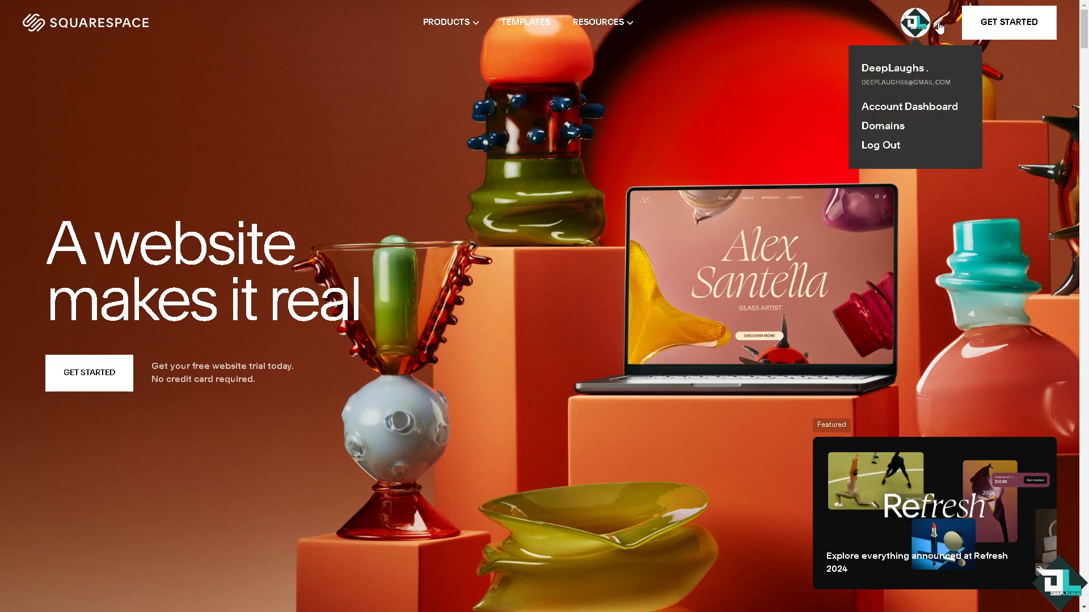
left_click(873, 108)
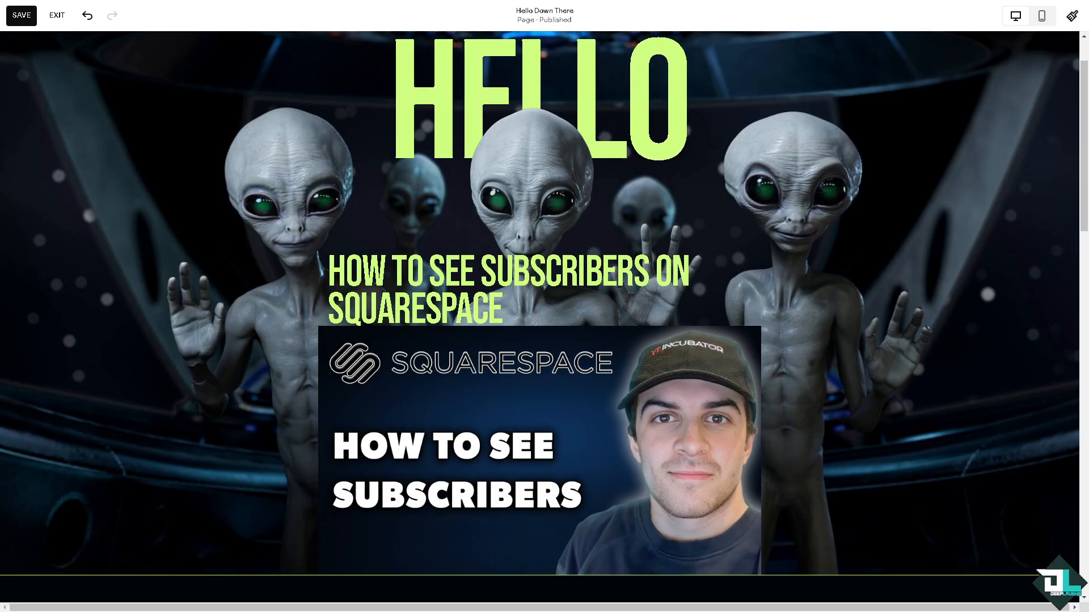
left_click(57, 14)
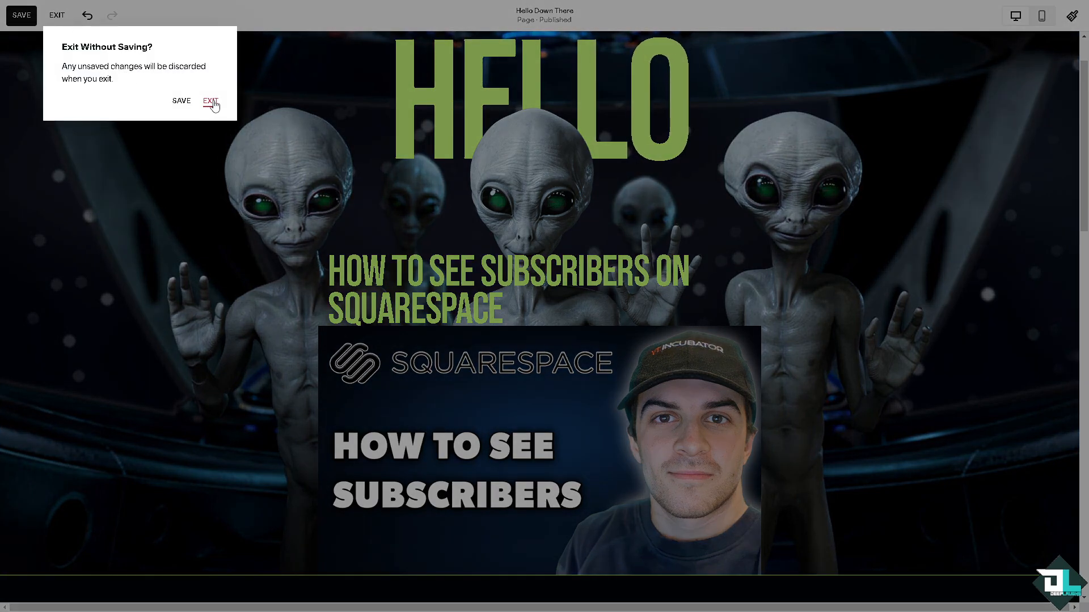
left_click(211, 102)
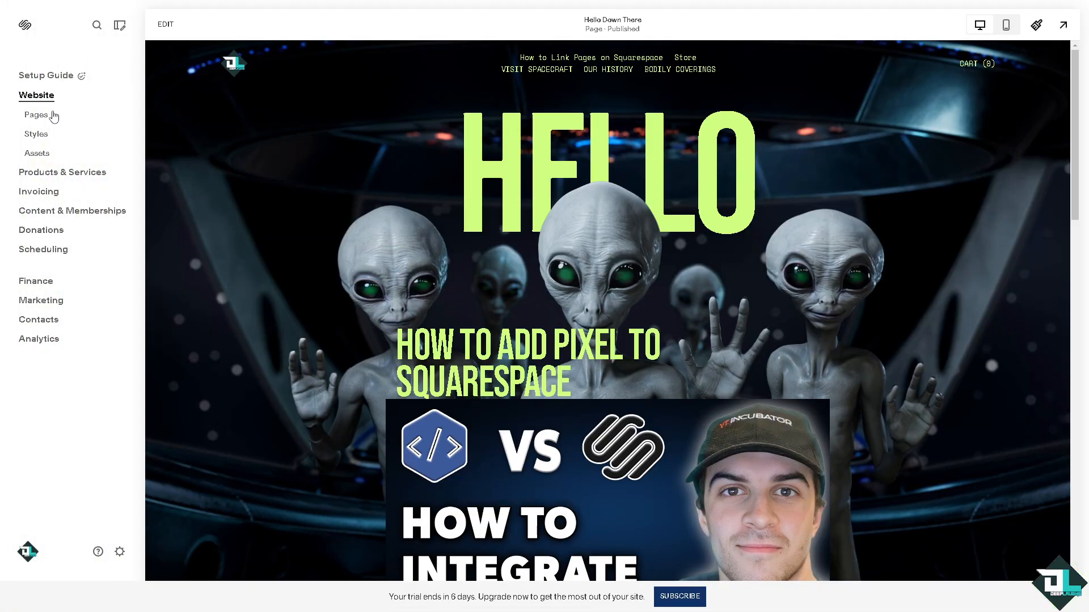
Step: Add a member site to the website's pages, using the Member Site Homepage template with three image columns
left_click(26, 116)
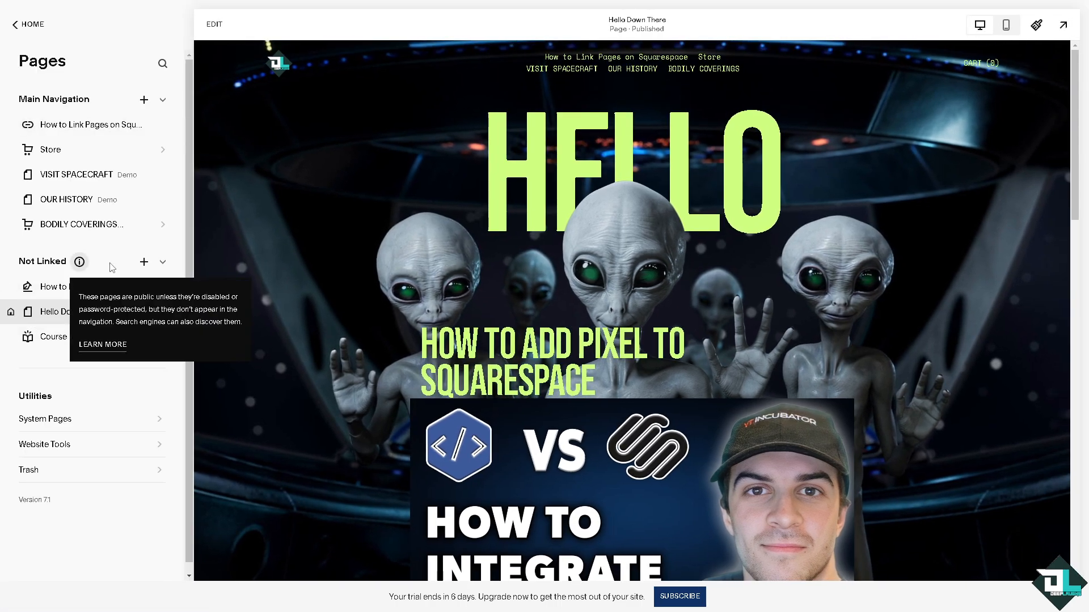
left_click(145, 263)
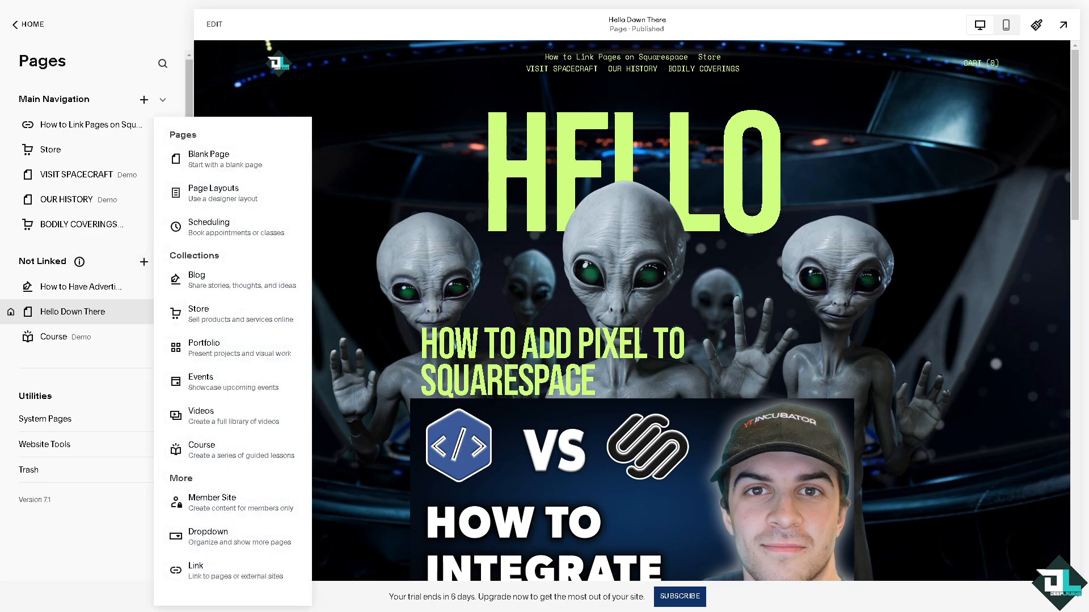
left_click(223, 510)
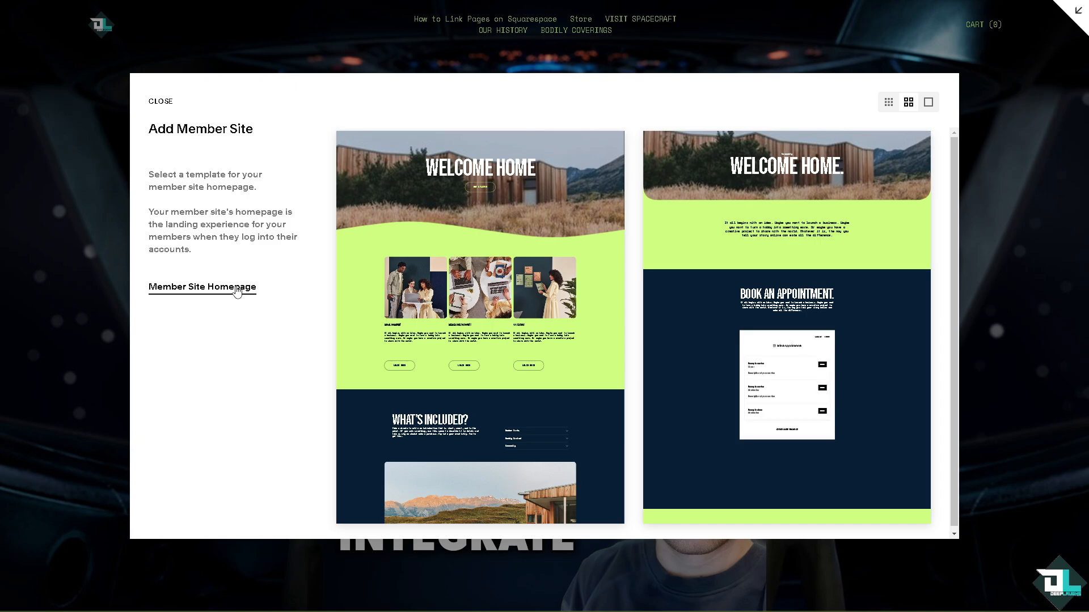
scroll(716, 258, "down", 1)
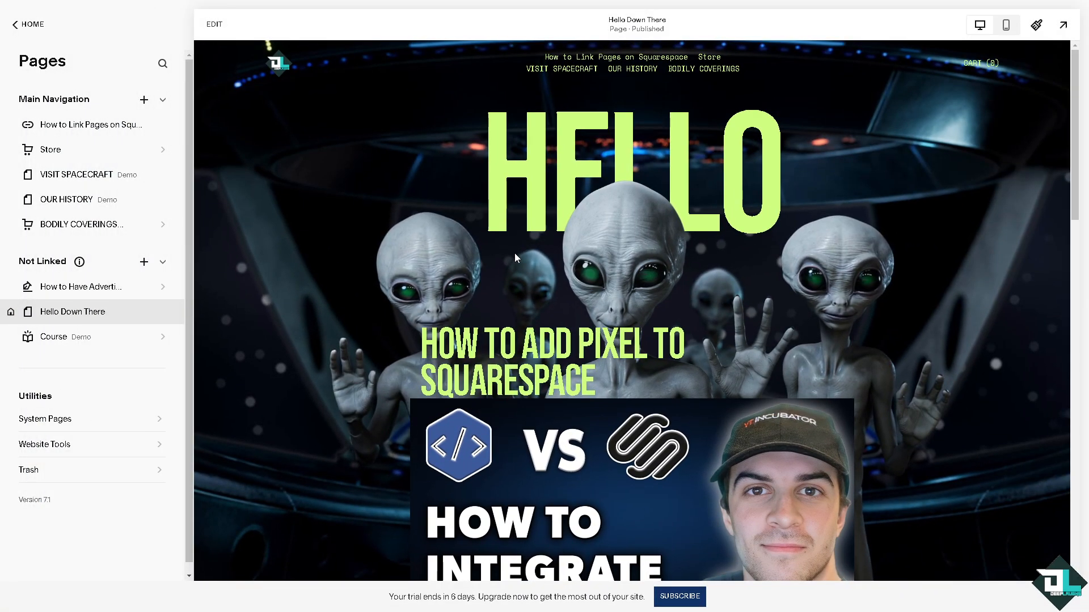
double_click(97, 296)
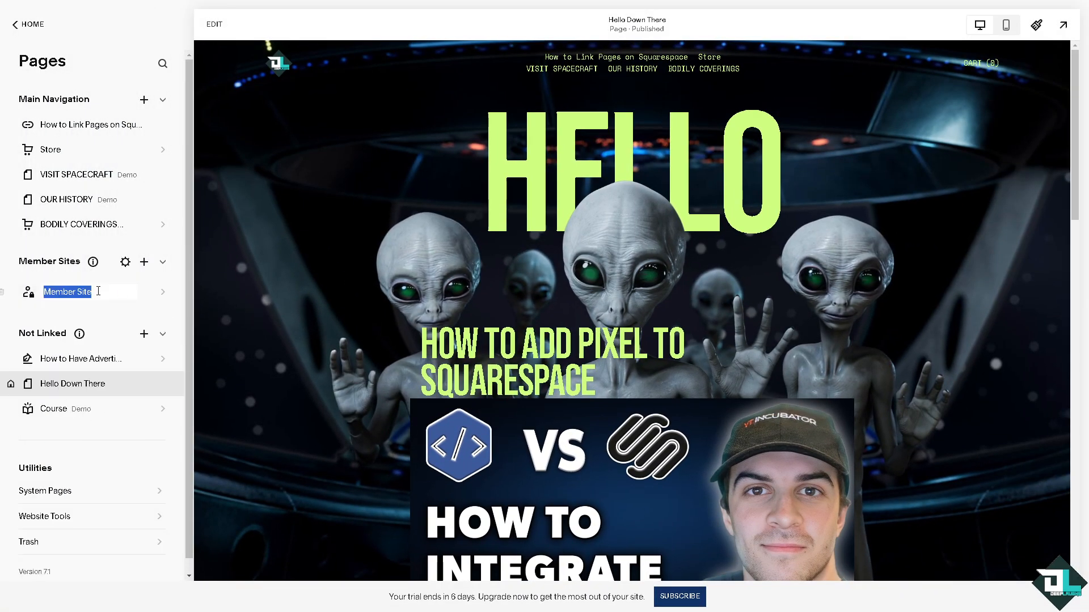
Step: Open the new Member Site and start creating a pricing plan for it
left_click(165, 293)
left_click(165, 292)
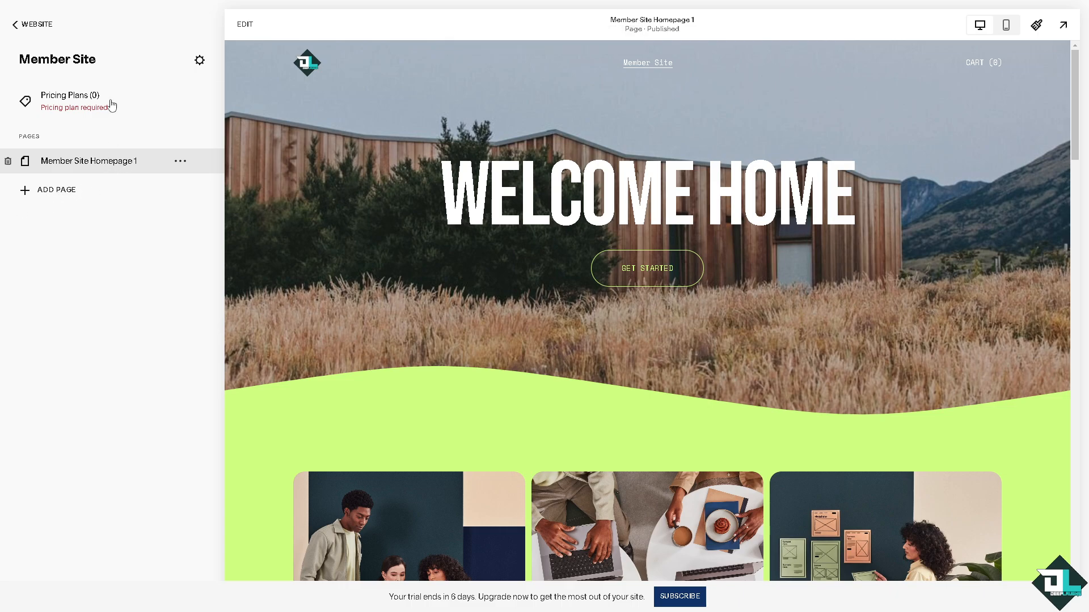
left_click(148, 109)
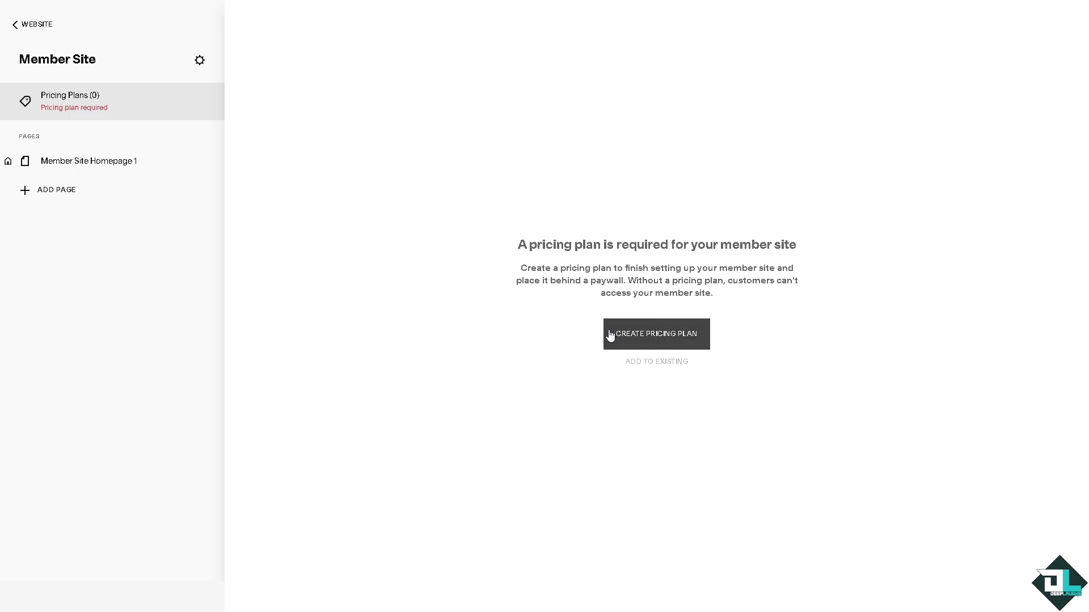
left_click(670, 342)
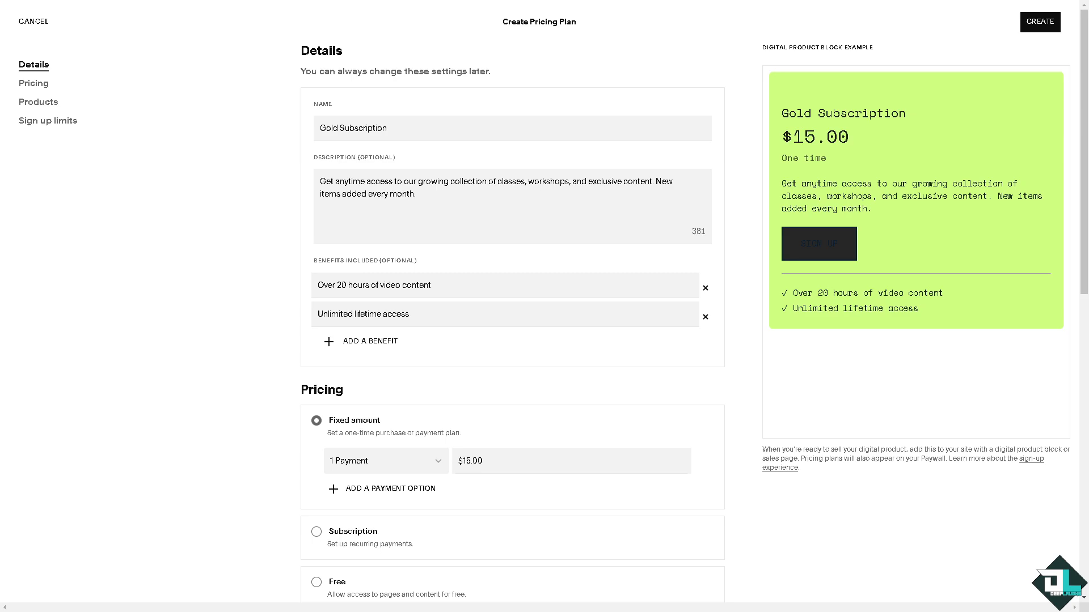
Step: Replace the pricing plan's description with "How to See Subscribers on Squarespace"
left_click(412, 139)
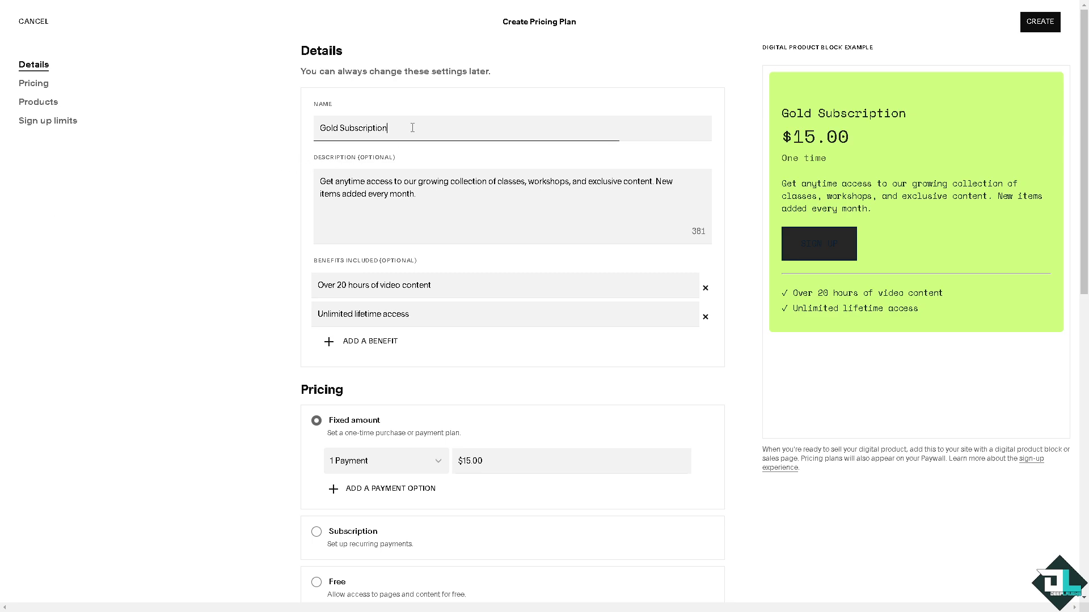
key("ctrl+a")
left_click(408, 198)
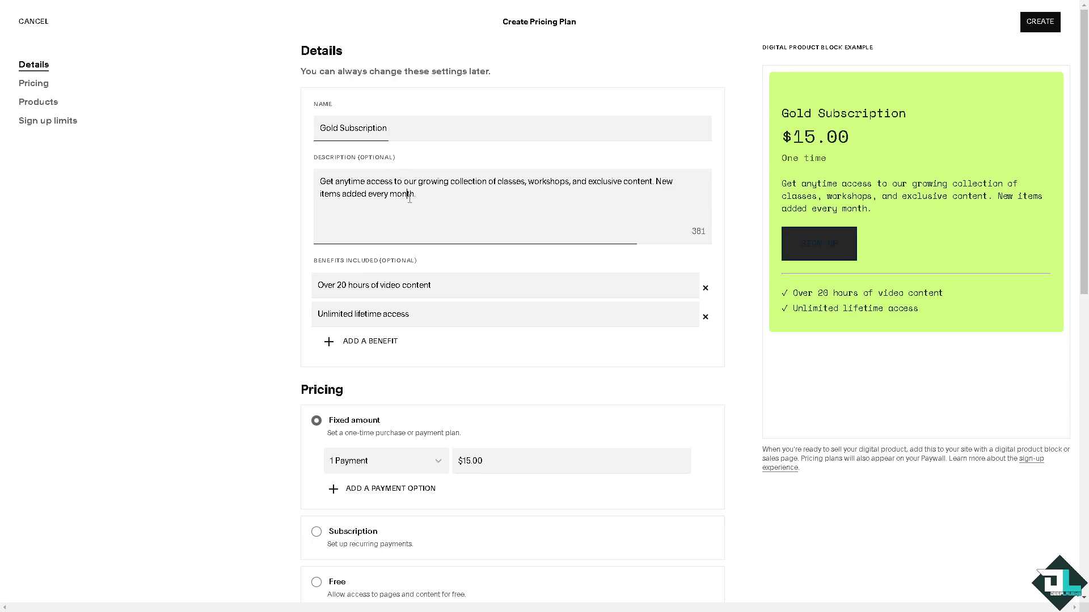
key("ctrl+a")
type("How to See Subscribers on Squarespace")
Step: Name the pricing plan "DEEP LAUGH SUBSCRIBERS"
left_click_drag(399, 125, 318, 130)
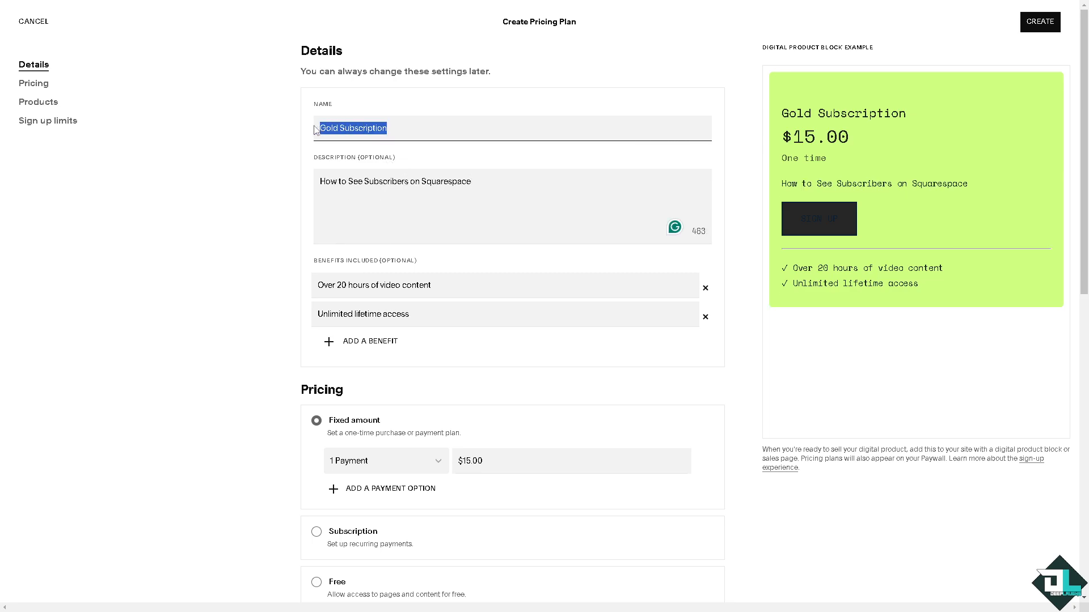
left_click(424, 130)
key("ctrl+a")
type("S")
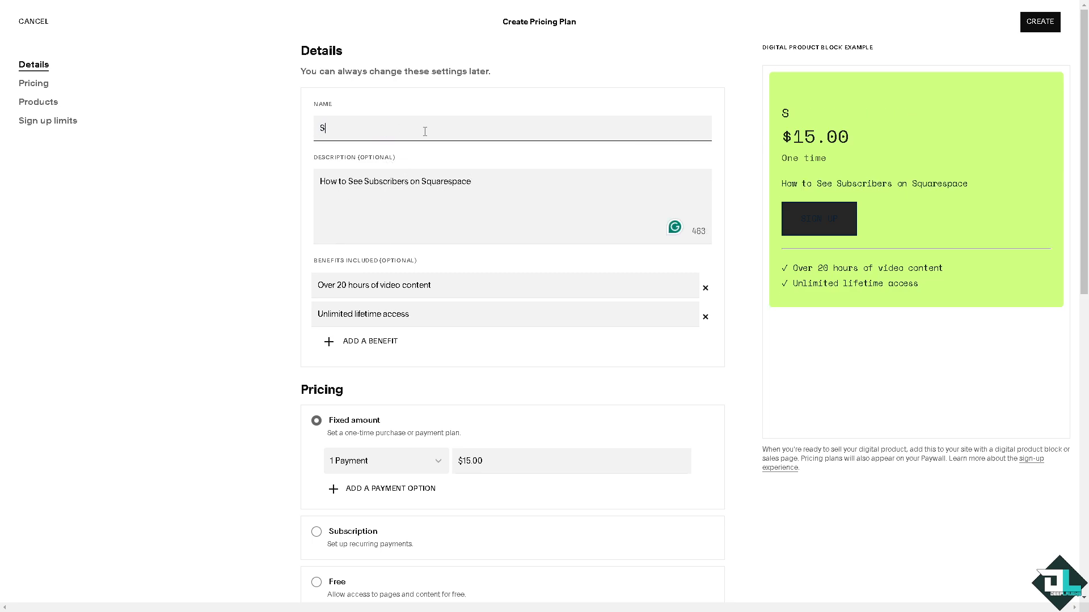
type("UBSCRIBERS")
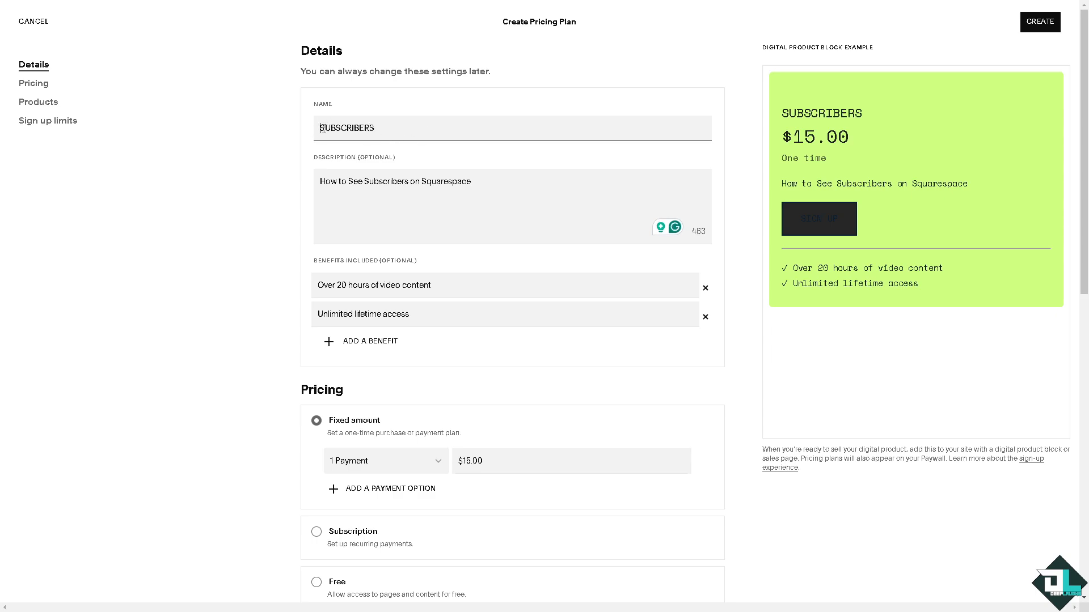
type("DEEP LAUG")
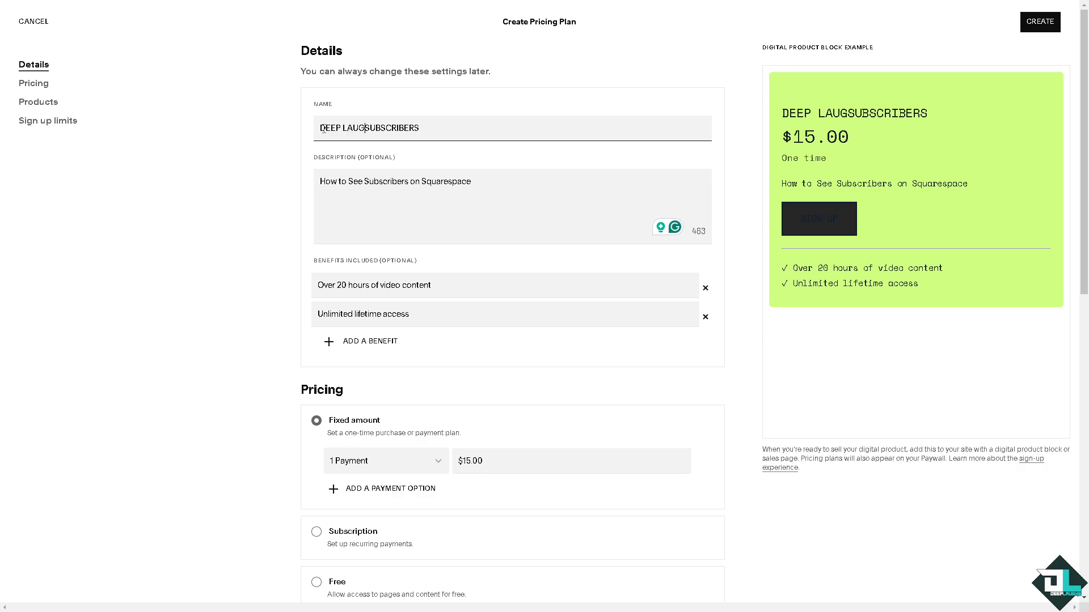
type("H")
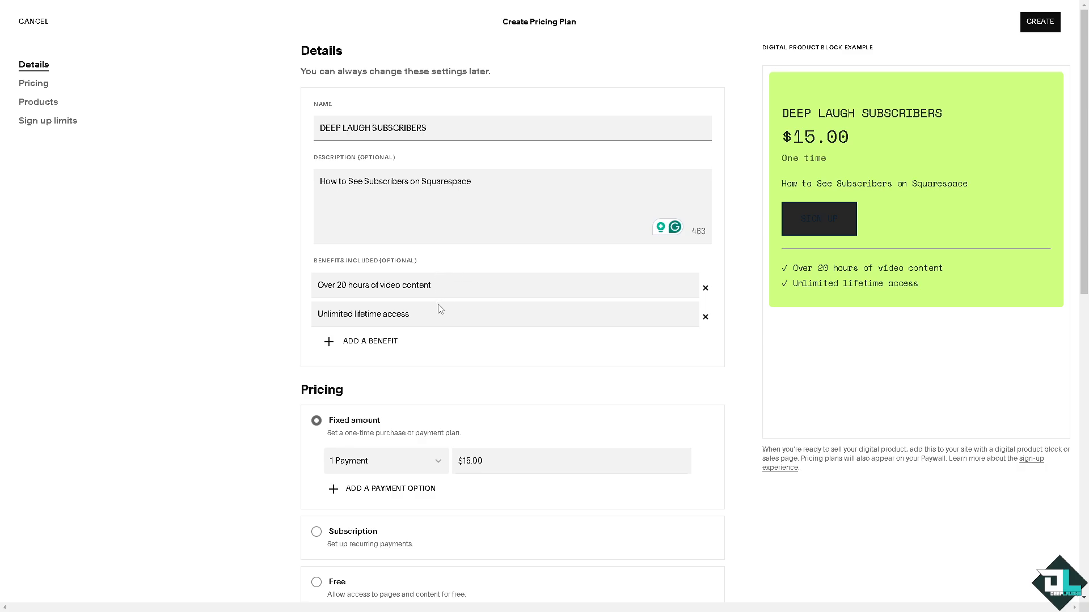
Step: Switch the plan's pricing to a recurring subscription of $6.90 every month
scroll(425, 301, "down", 3)
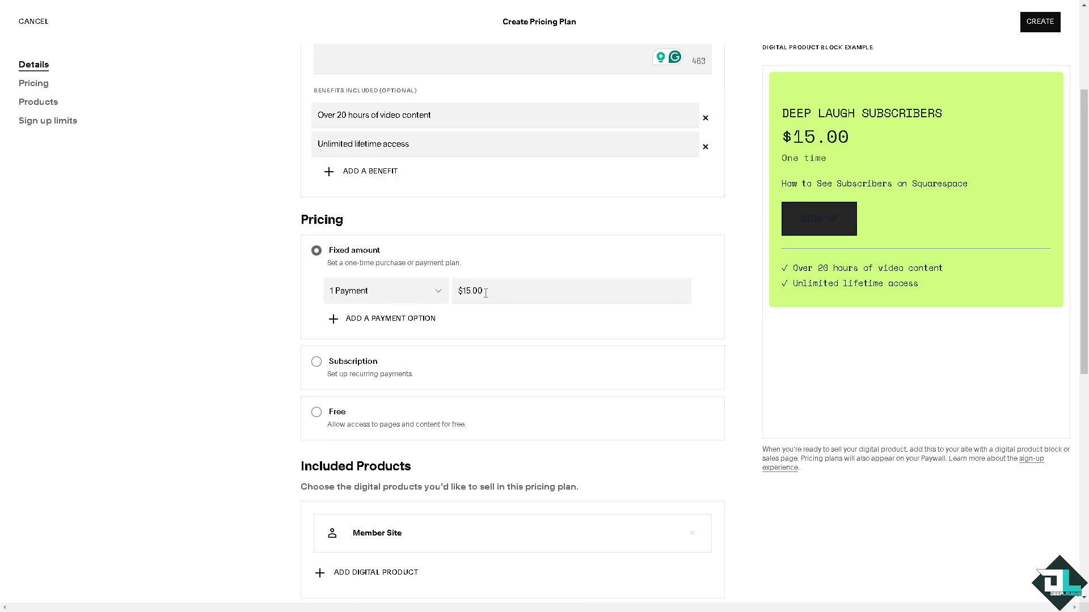
double_click(460, 291)
type("39")
left_click(317, 363)
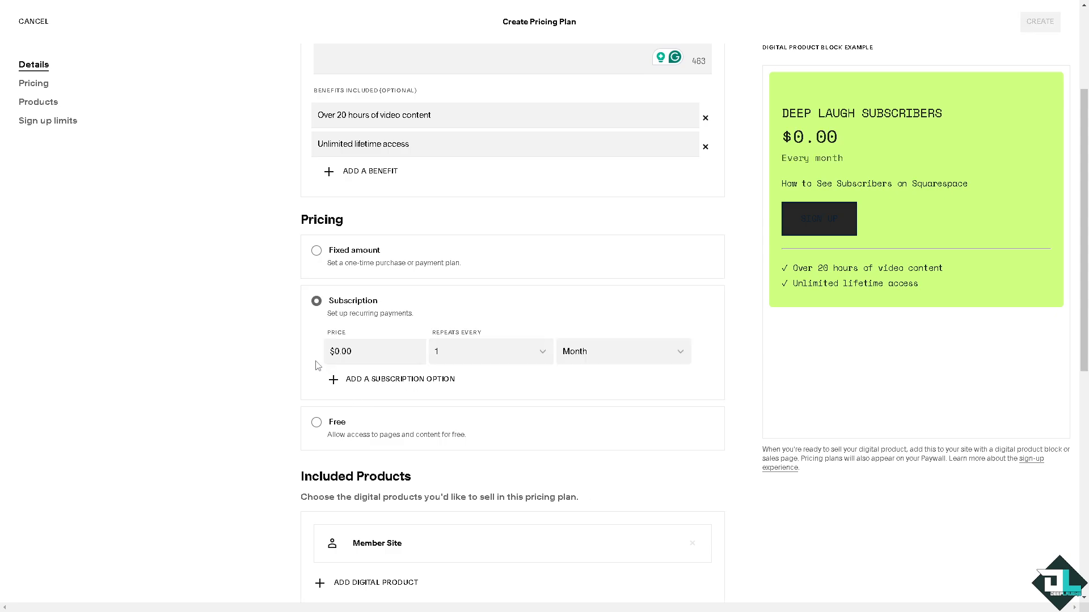
left_click_drag(359, 360, 295, 348)
type("69")
Step: Check which digital products can be added, and create the pricing plan with only the Member Site included
scroll(242, 333, "down", 2)
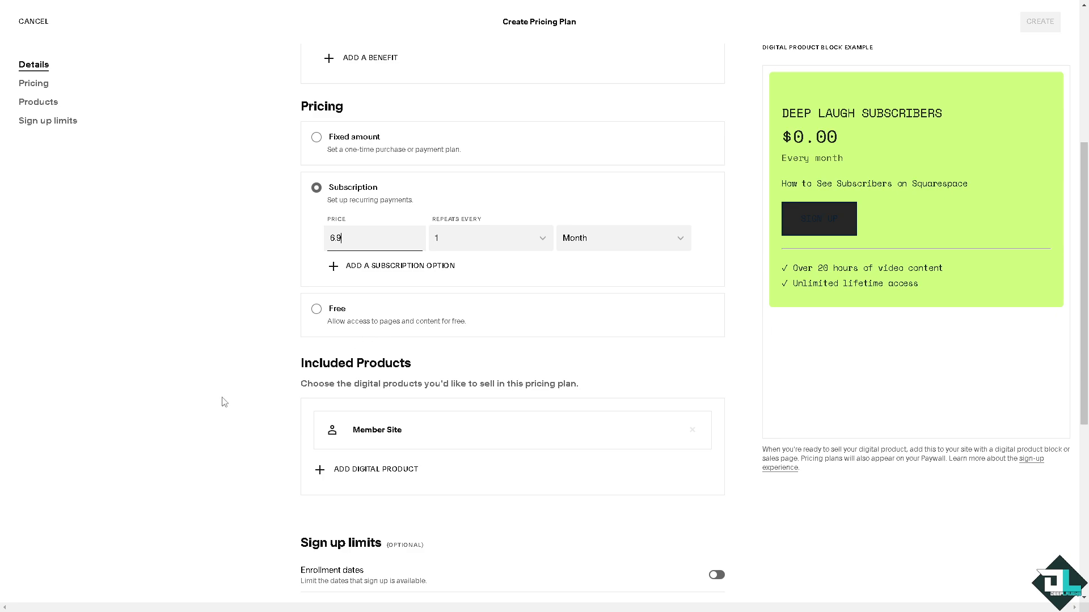
scroll(279, 399, "down", 2)
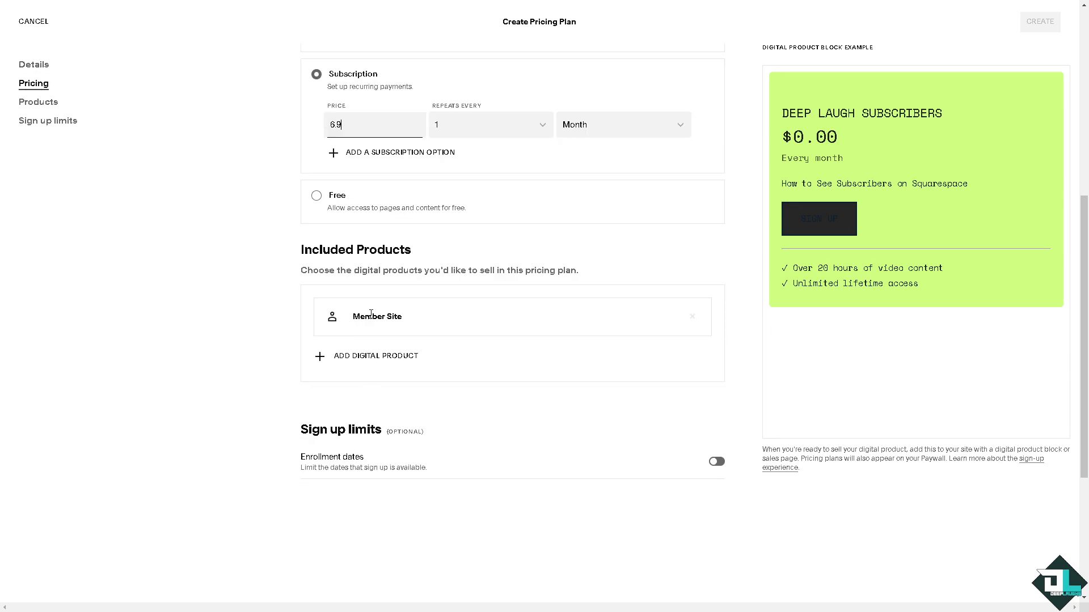
left_click(363, 359)
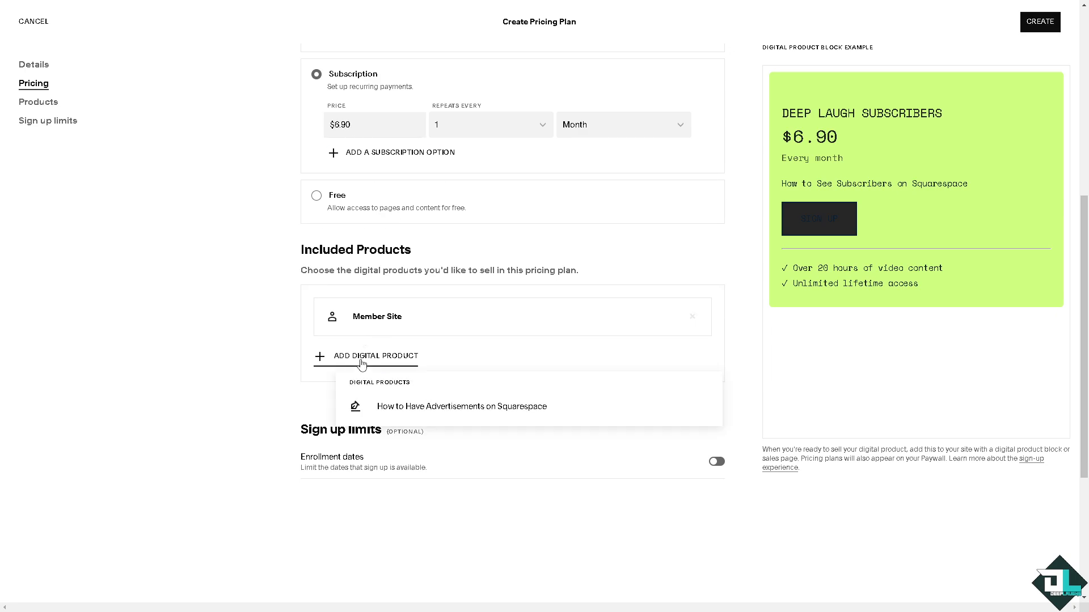
left_click(250, 400)
scroll(249, 419, "down", 2)
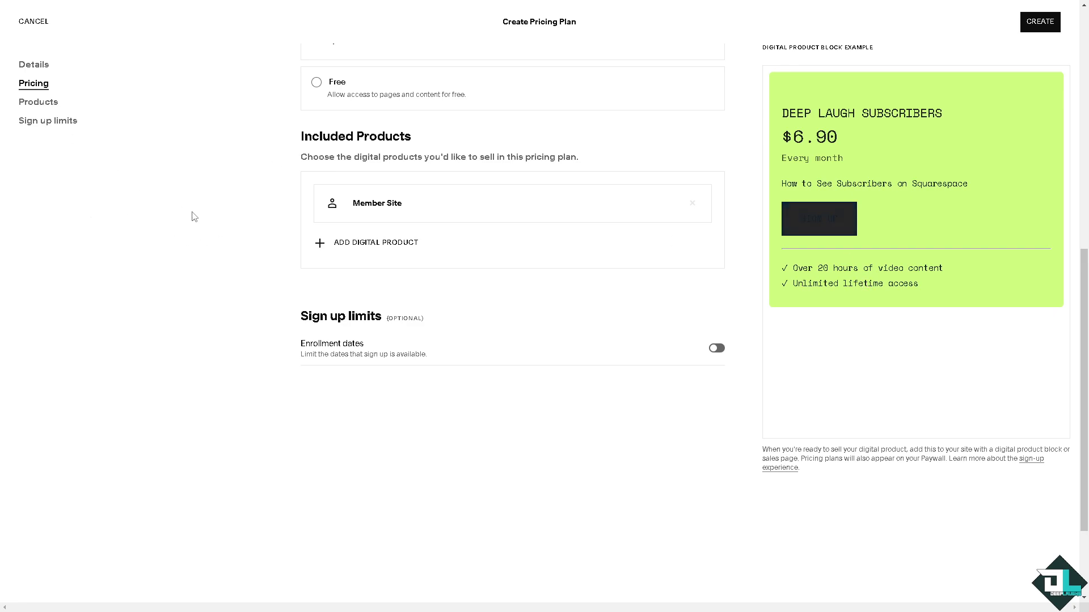
left_click(1031, 25)
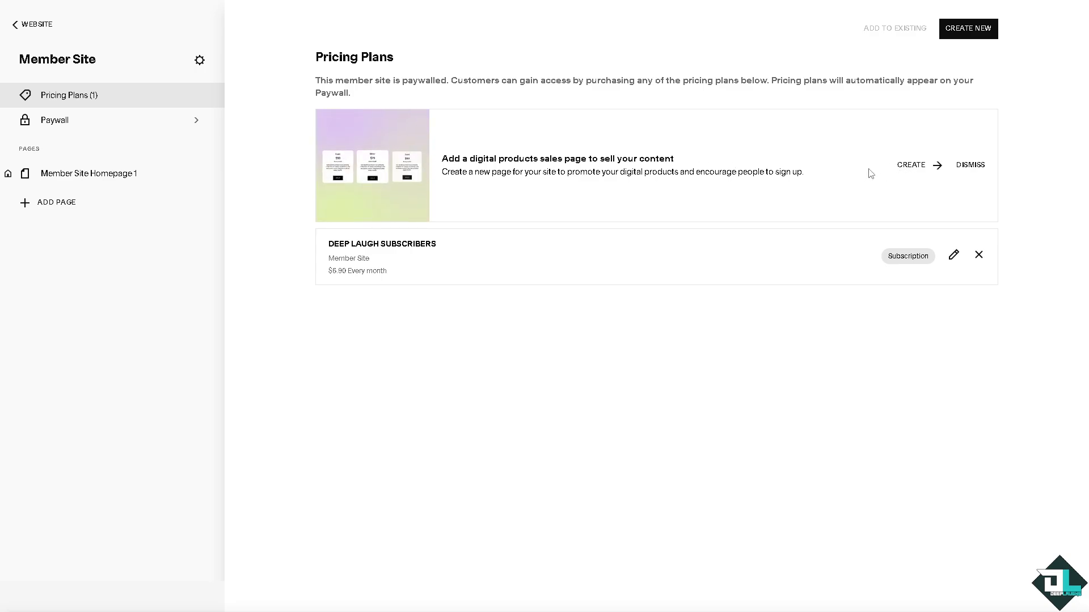
Step: Review the sections of Member Site Homepage 1 in the page preview
left_click(914, 169)
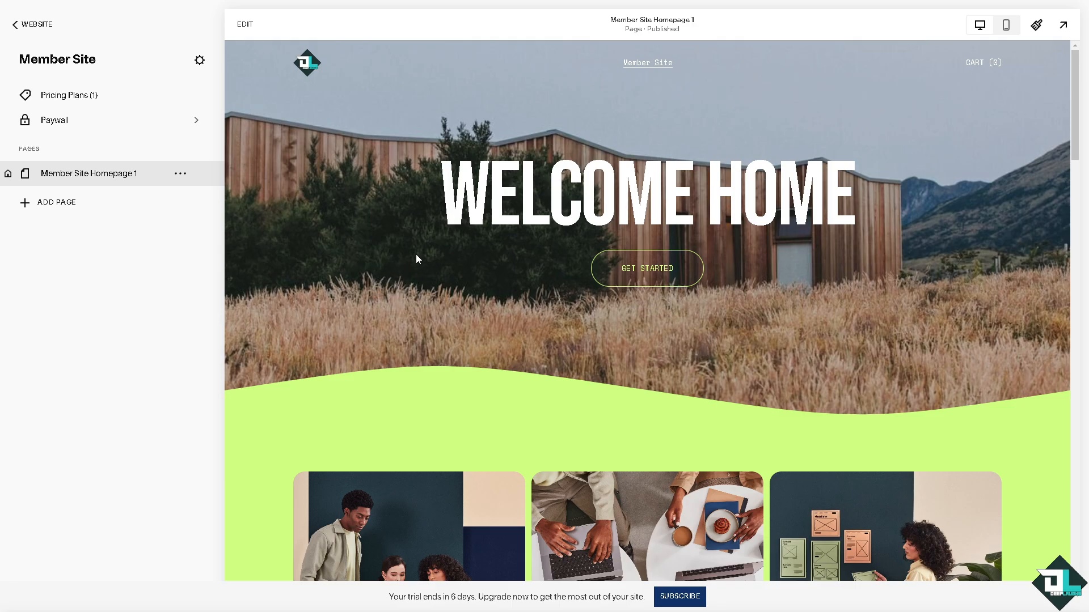
scroll(577, 283, "down", 10)
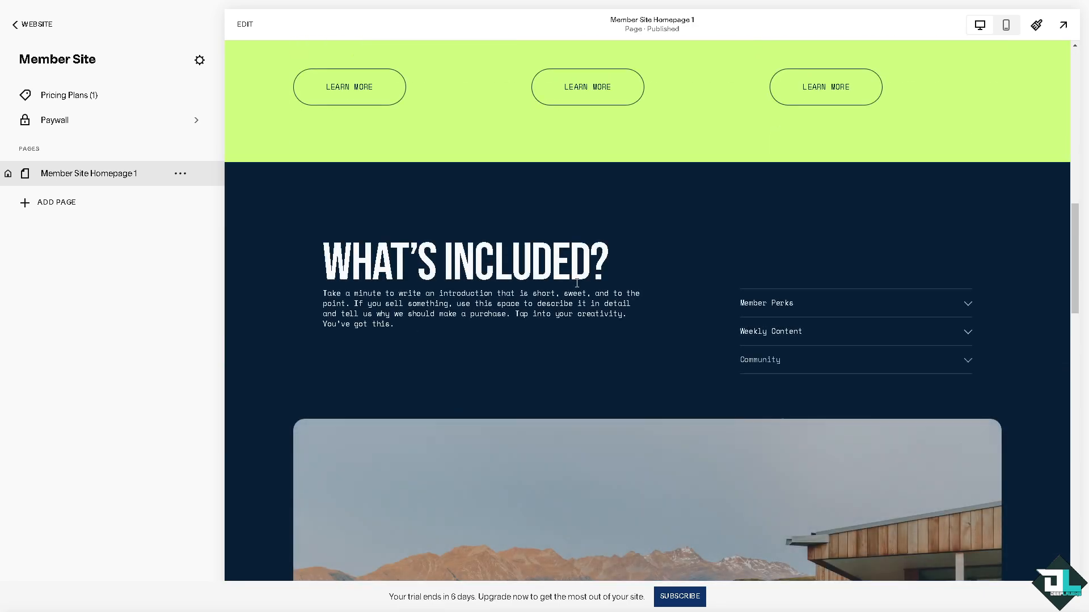
scroll(577, 283, "up", 5)
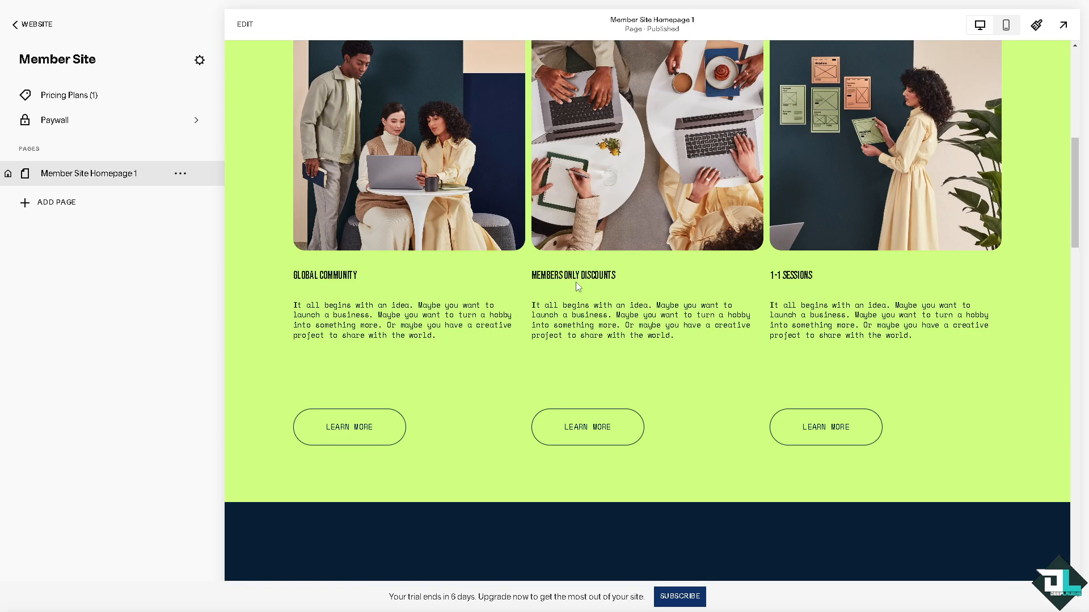
scroll(576, 281, "up", 3)
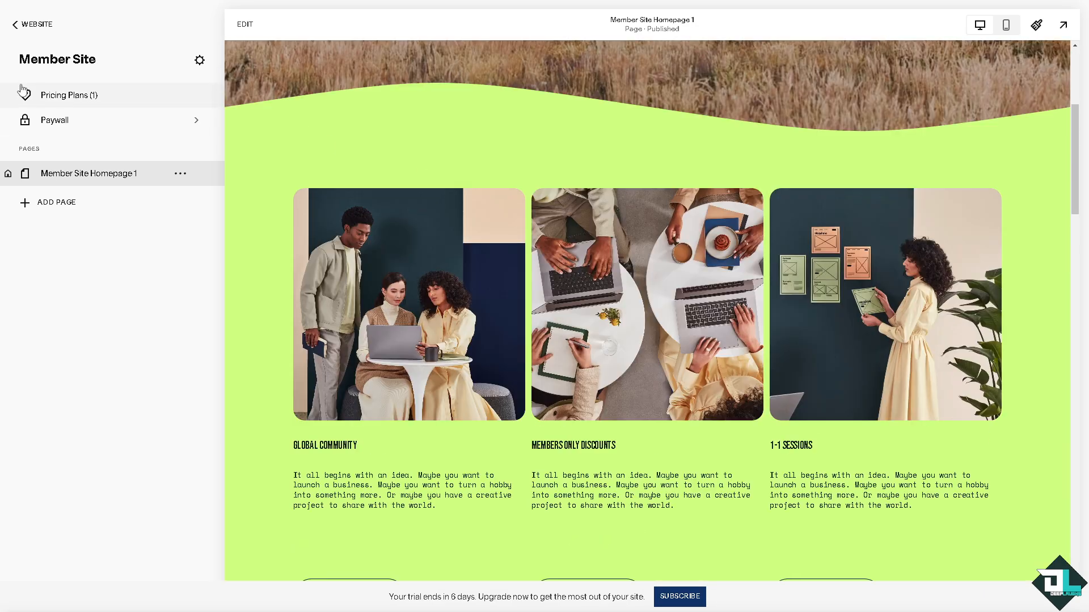
Step: Set the paywall description to "How to See Subscribers on Squarespace", save it and return to the Member Site overview
left_click(189, 125)
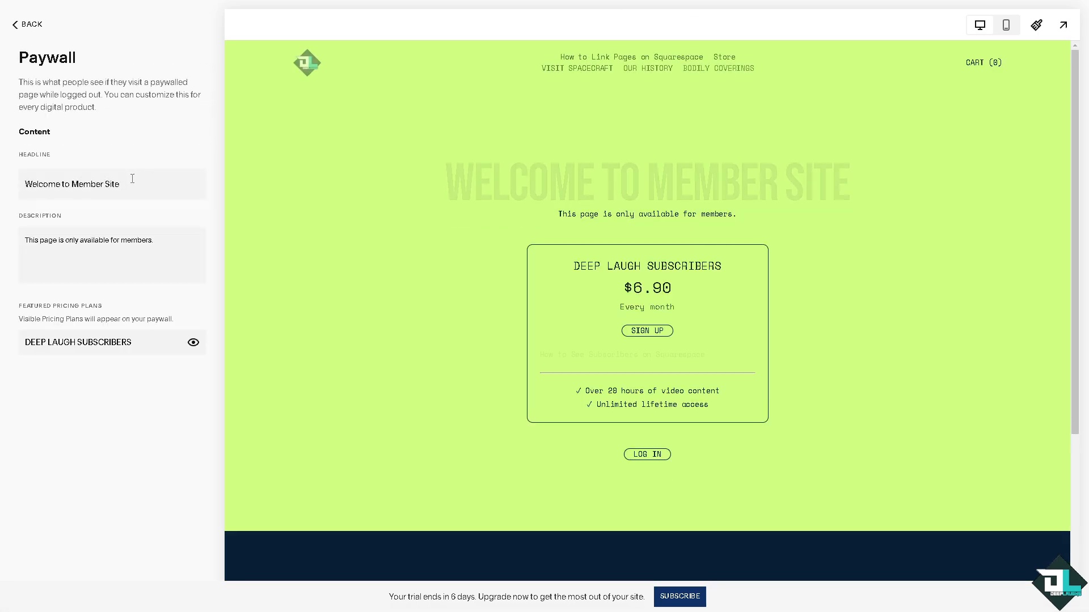
left_click(146, 245)
key("ctrl+a")
type("How to See Subscribers on Squarespace")
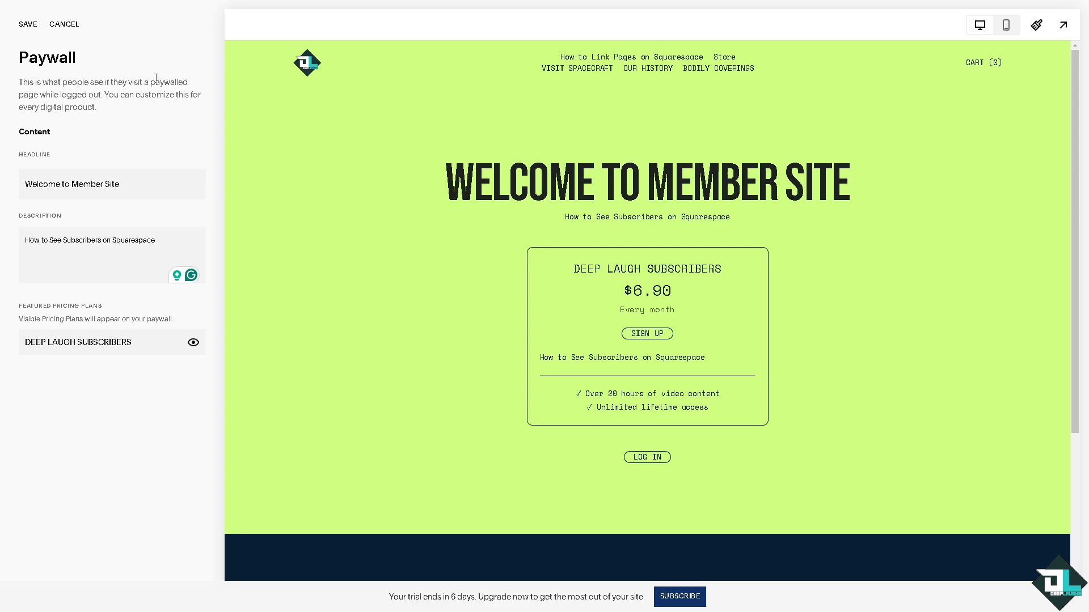
left_click(27, 23)
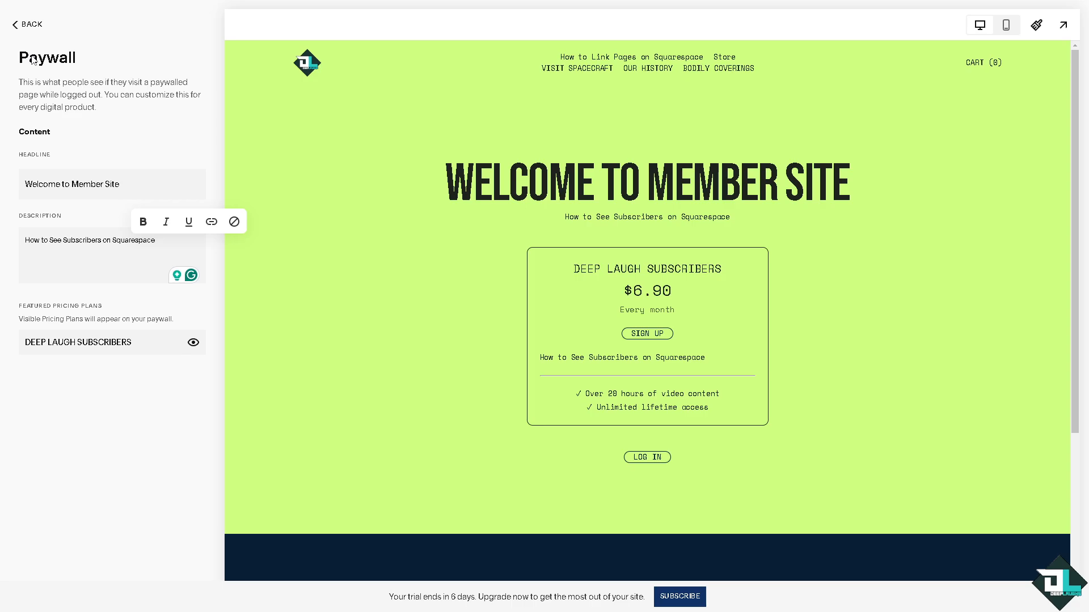
left_click(18, 25)
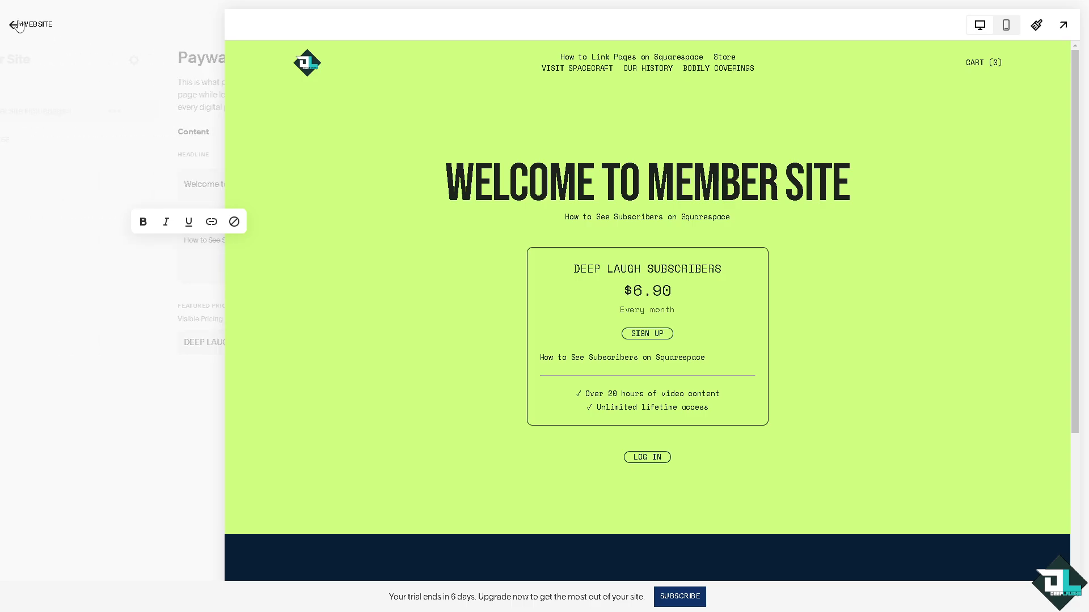